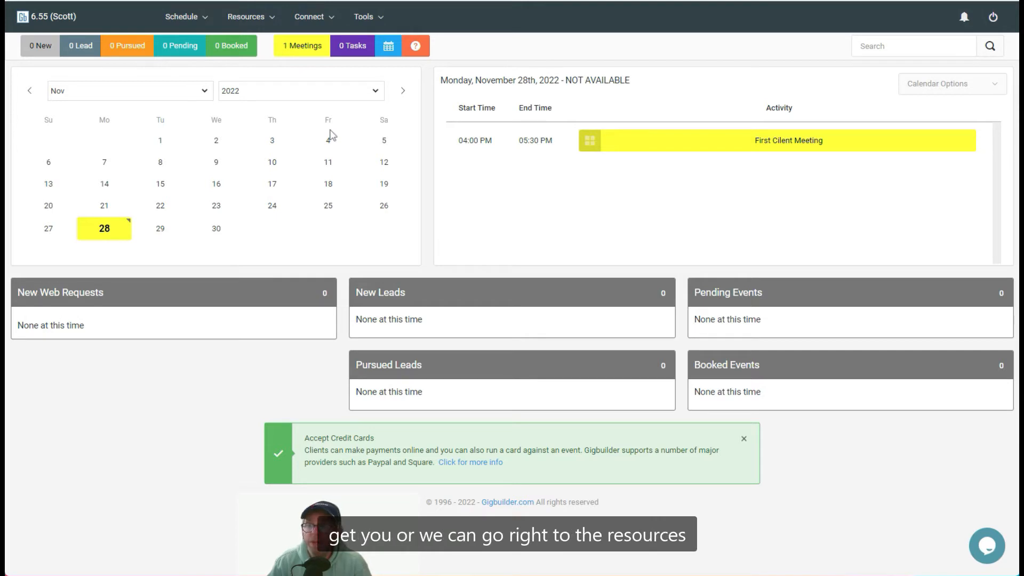
# - Open the list of managed venues and start a new venue record
pyautogui.click(251, 21)
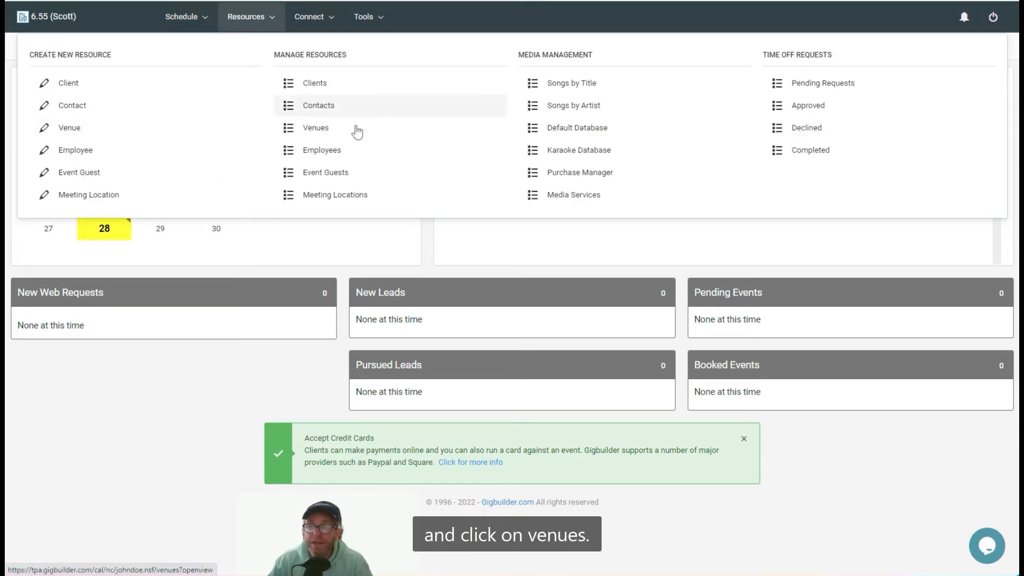
pyautogui.click(324, 136)
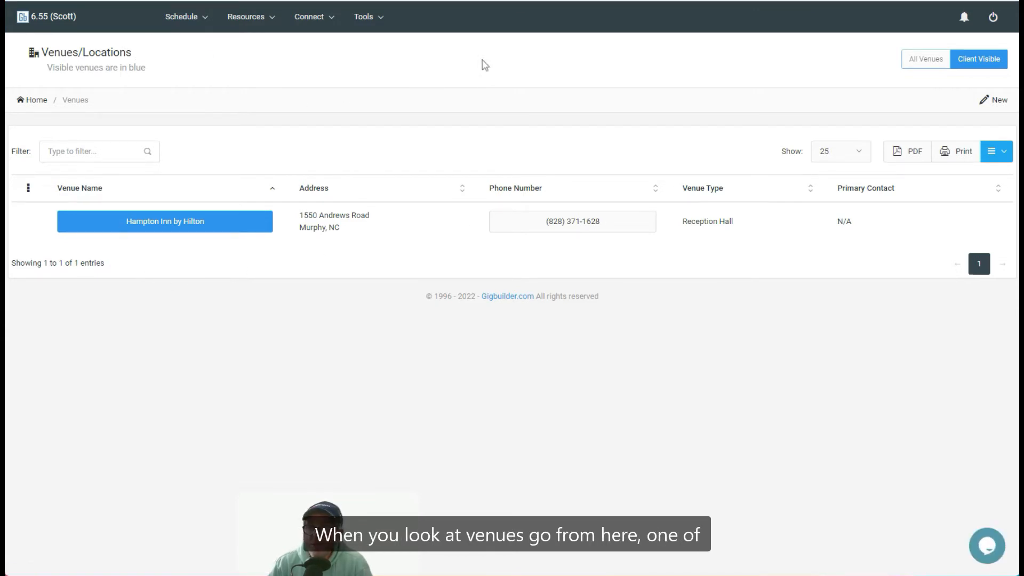
pyautogui.click(1000, 101)
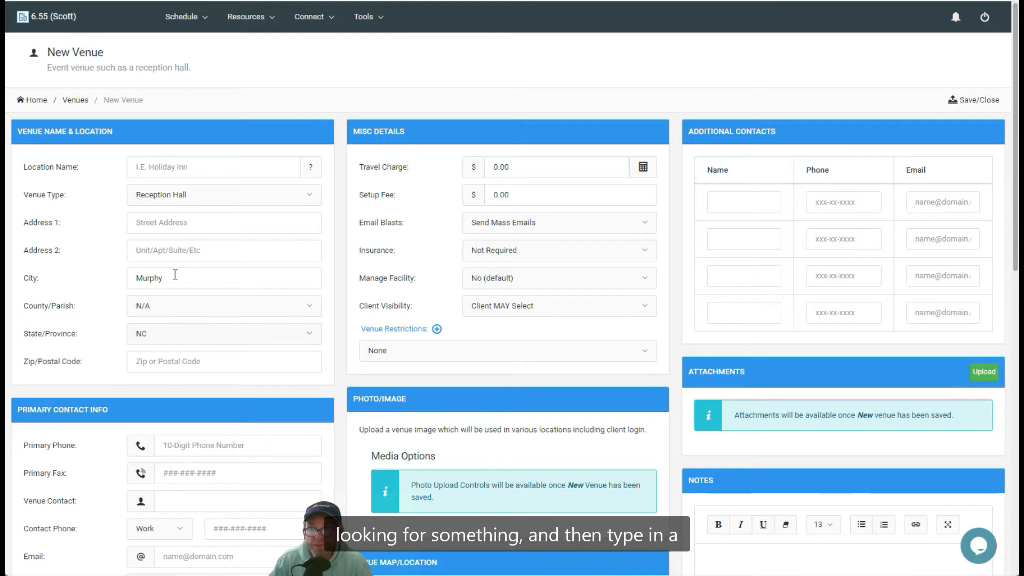
# - Look up "hotel" as the location name and insert Days Inn Murphy from the matching locations into the venue record
pyautogui.click(178, 166)
pyautogui.write('hotel')
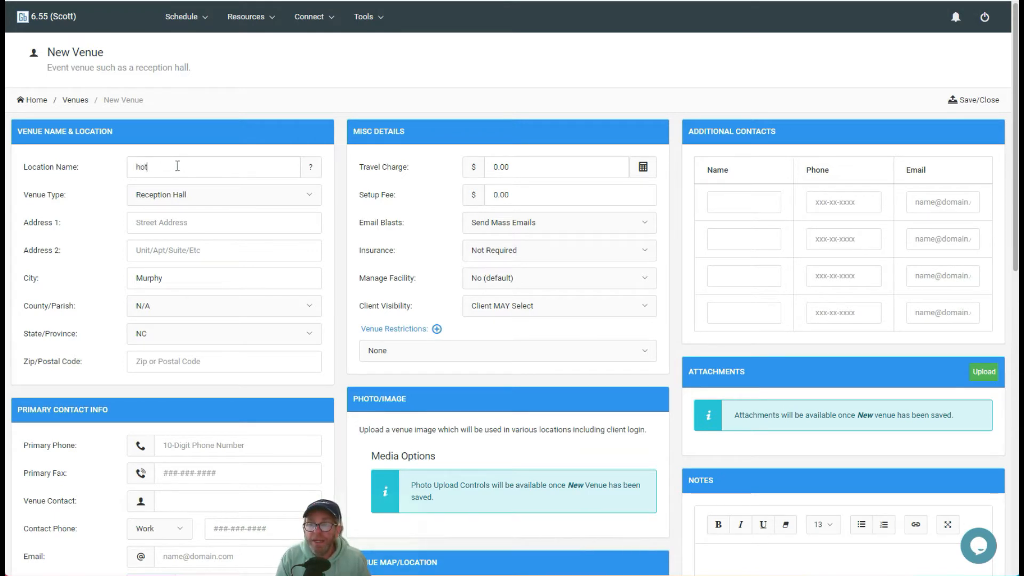
pyautogui.click(311, 168)
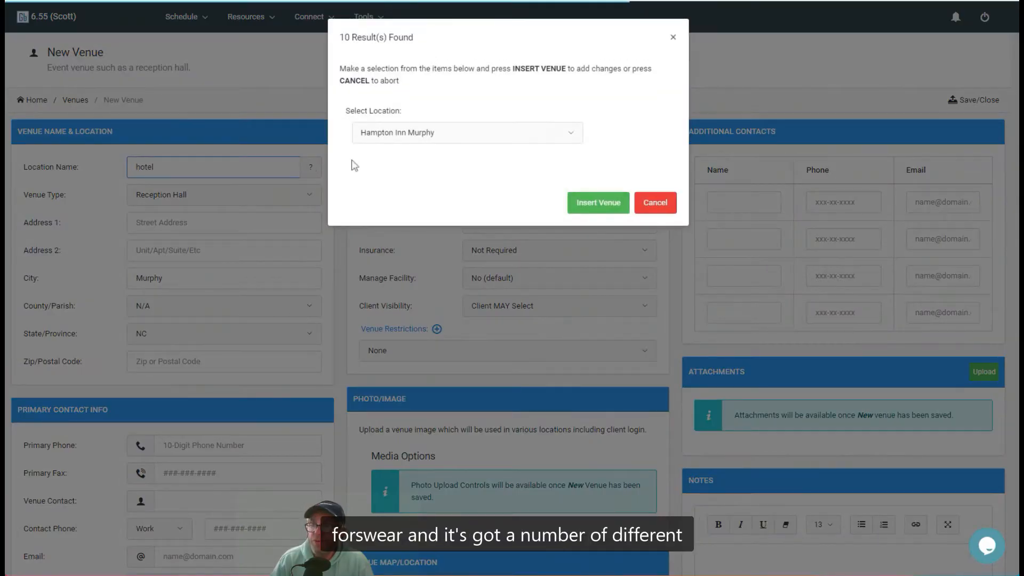
pyautogui.click(409, 136)
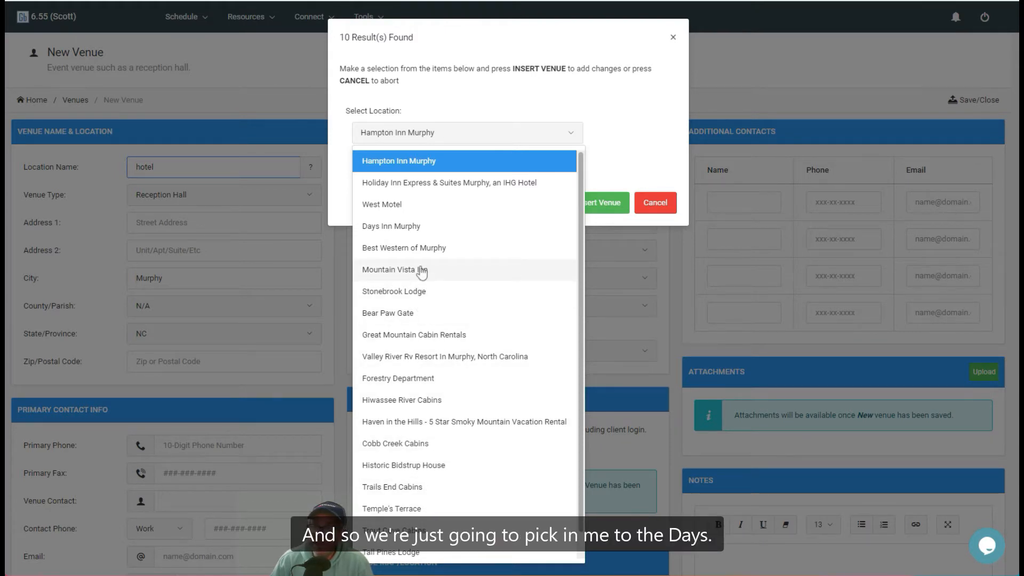
pyautogui.click(397, 226)
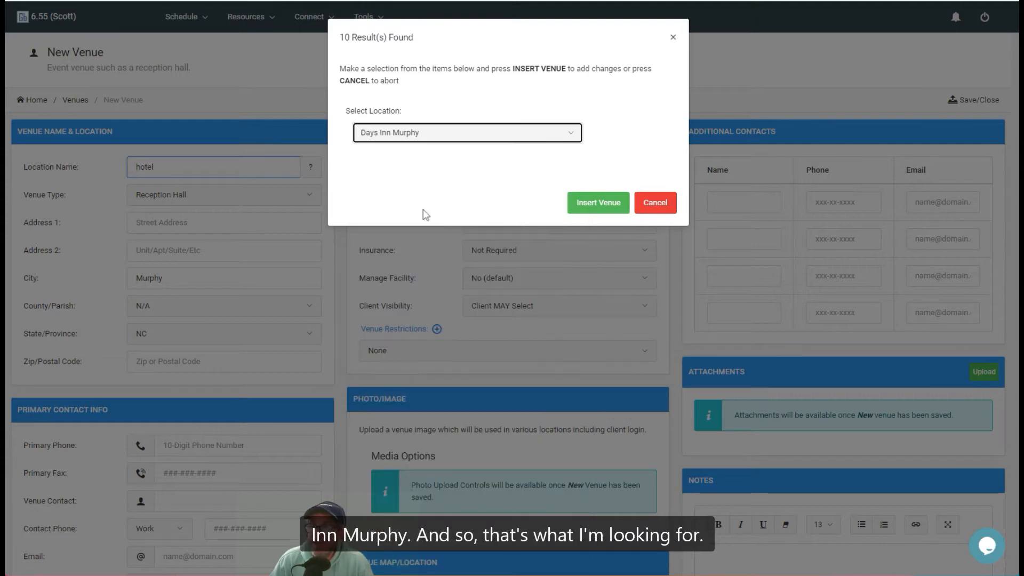
pyautogui.click(592, 205)
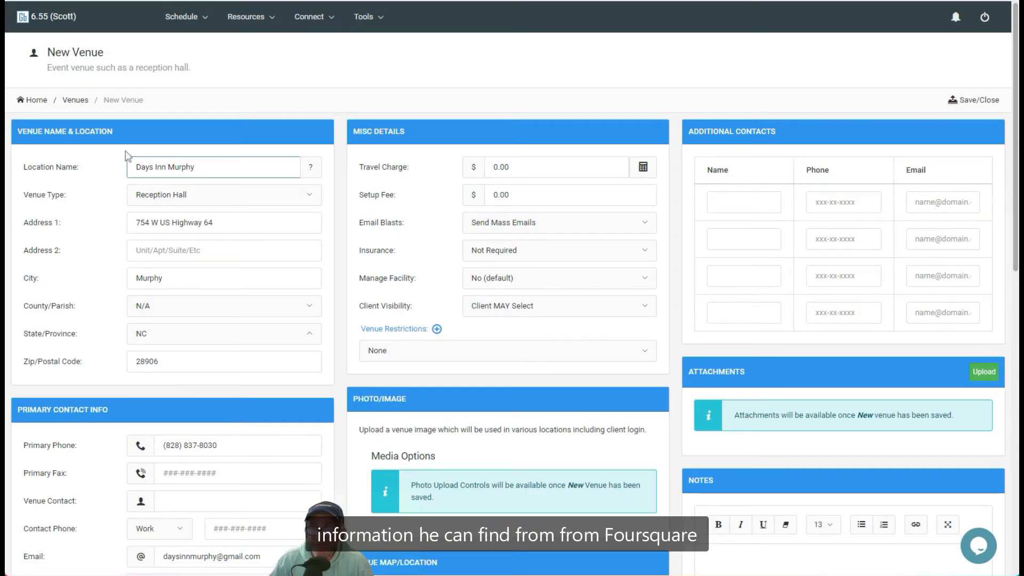
# - Review the imported address and contact details and the available venue types
pyautogui.scroll(-4, 113, 353)
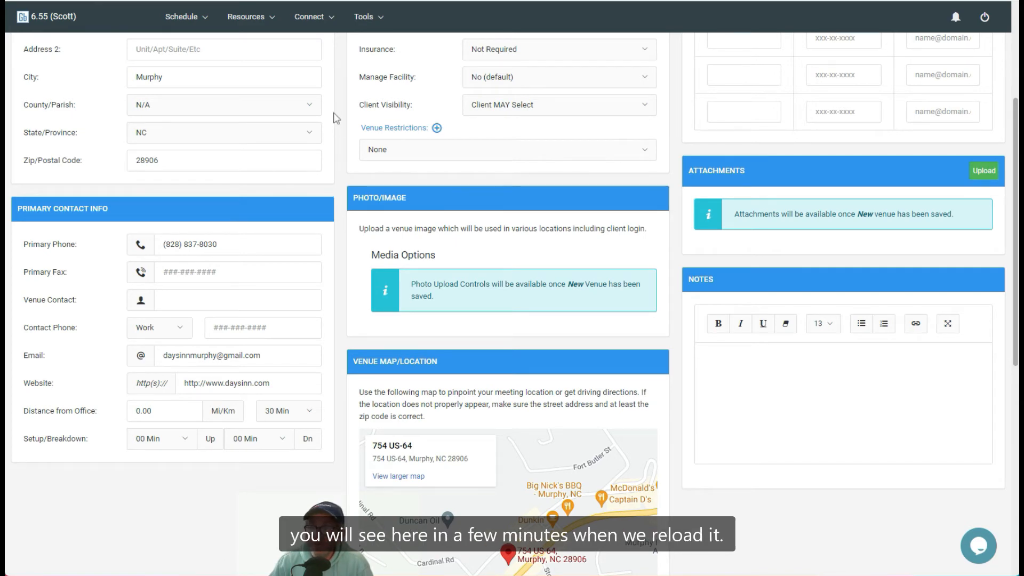
pyautogui.scroll(4, 336, 118)
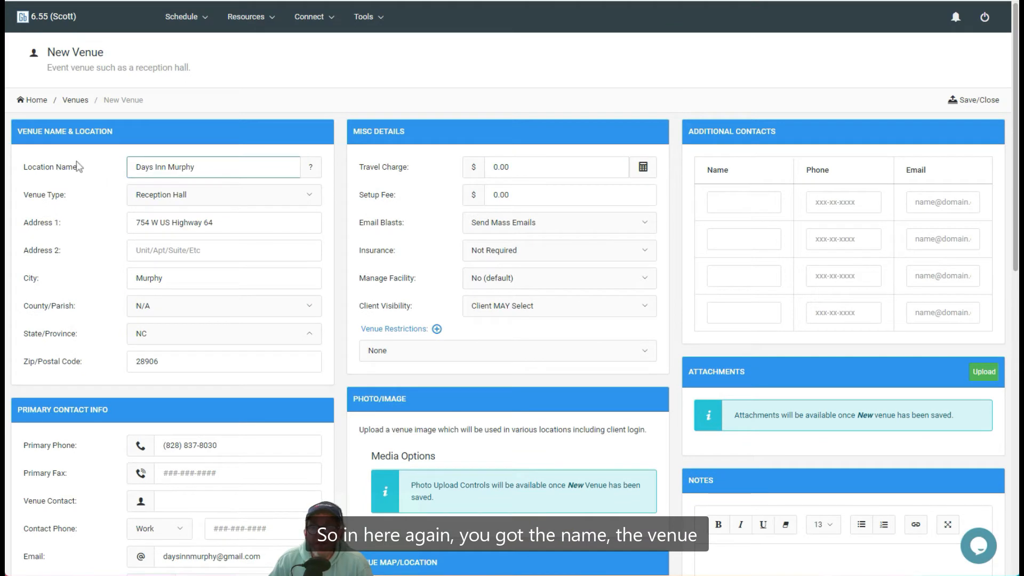
pyautogui.click(174, 196)
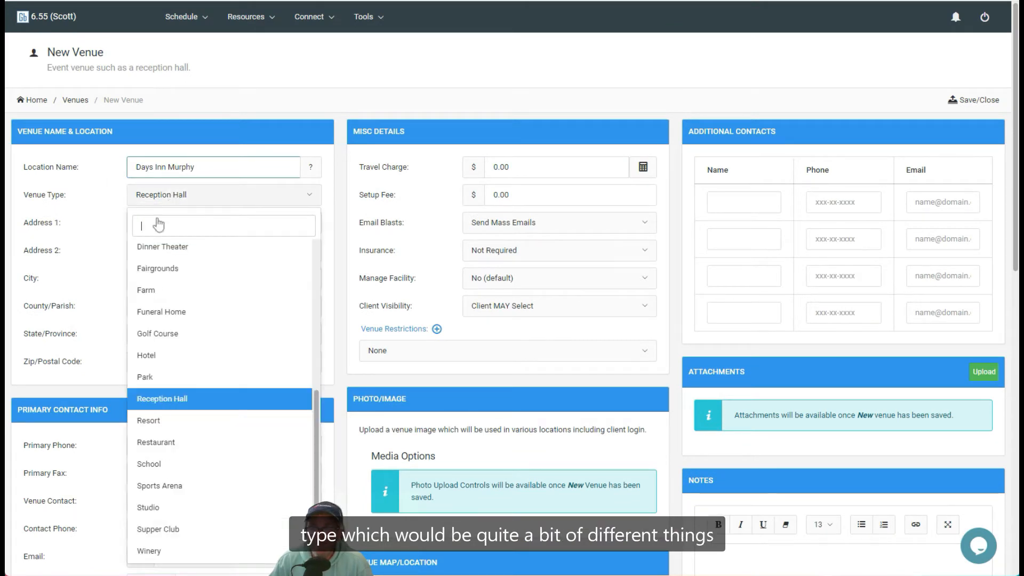
pyautogui.click(103, 243)
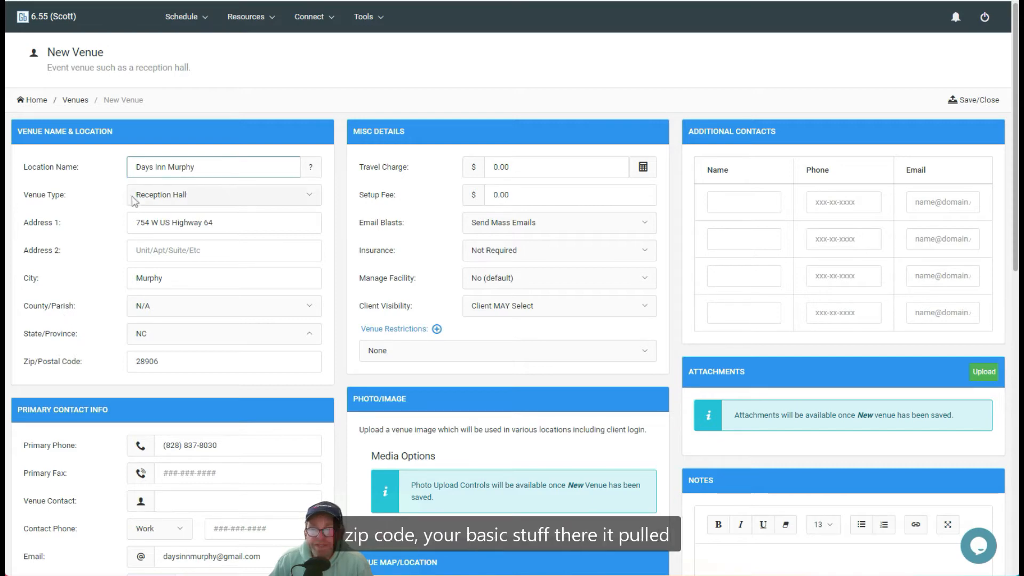
# - Set the venue's distance from the office to 18 and its travel time to 45 Min
pyautogui.scroll(-4, 125, 411)
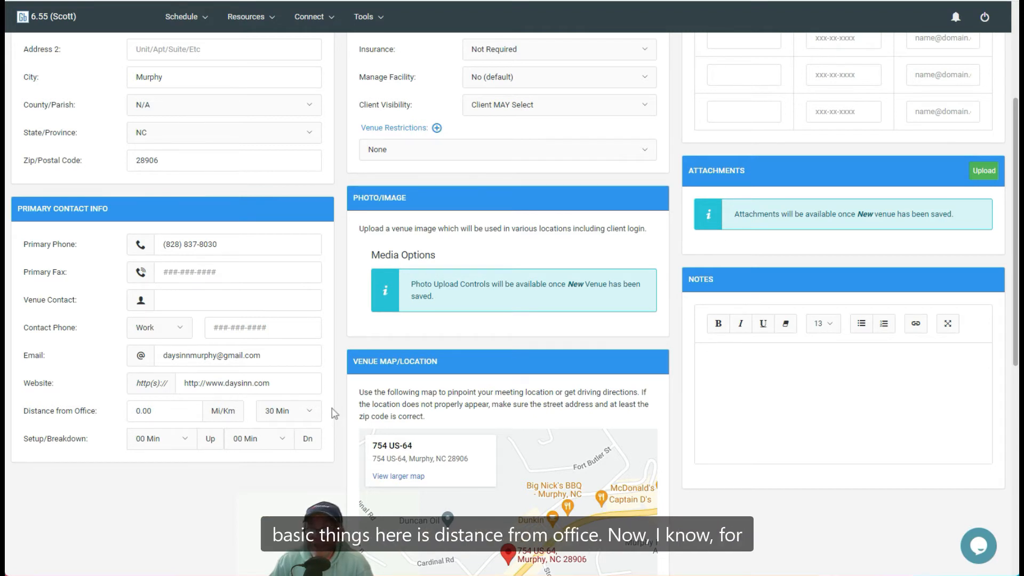
pyautogui.moveTo(156, 412); pyautogui.dragTo(133, 415)
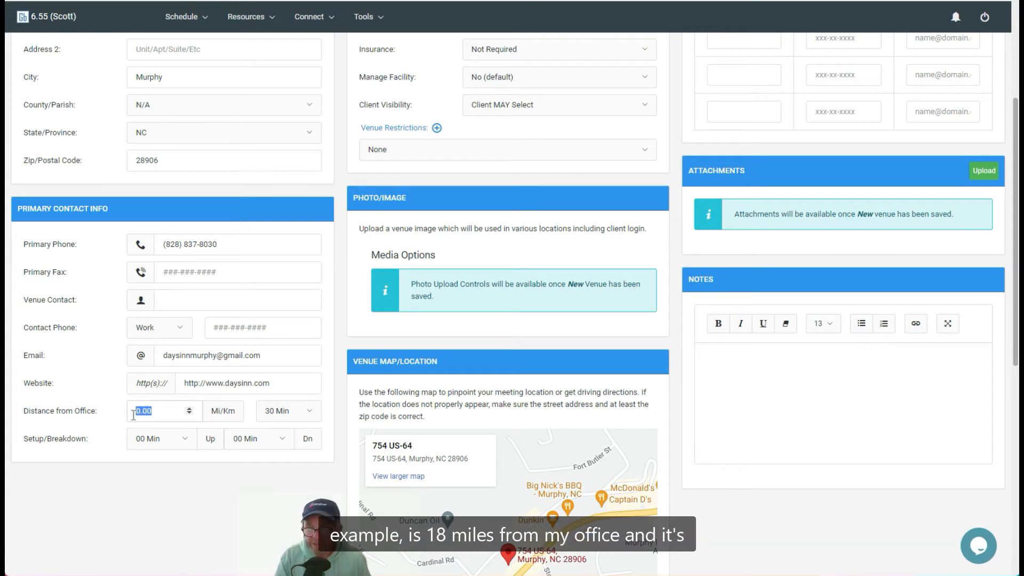
pyautogui.write('18')
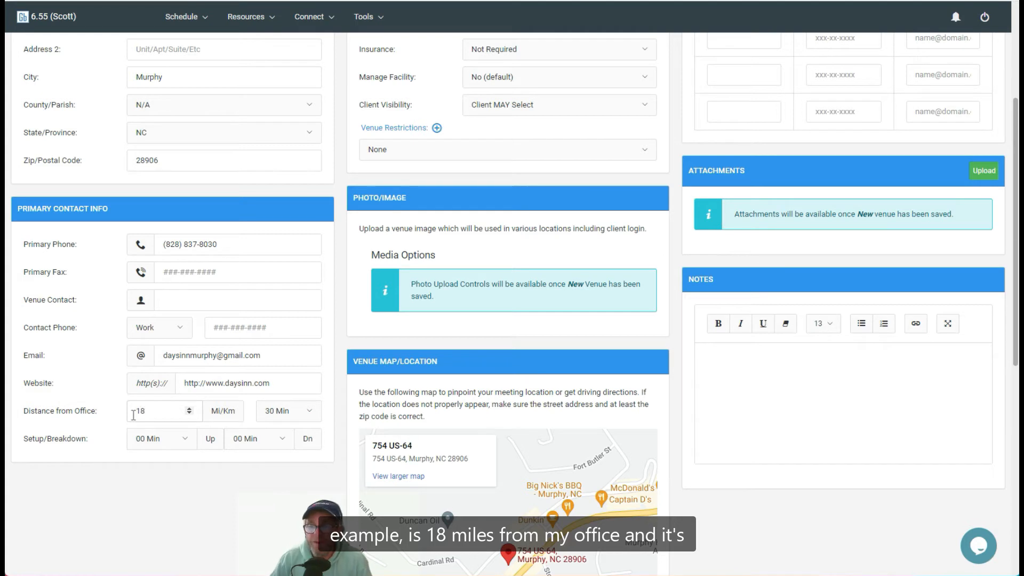
pyautogui.click(281, 412)
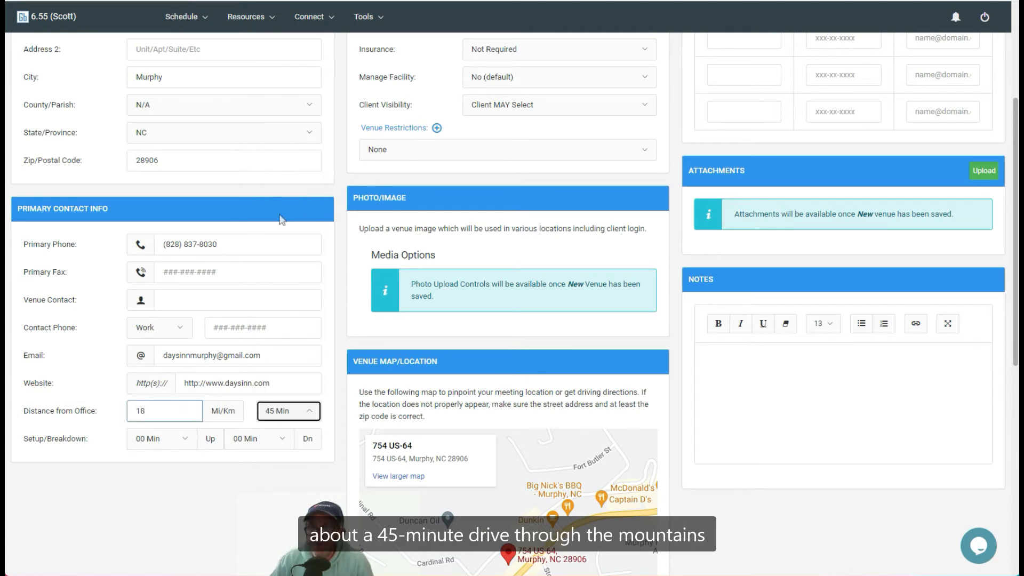
pyautogui.click(279, 208)
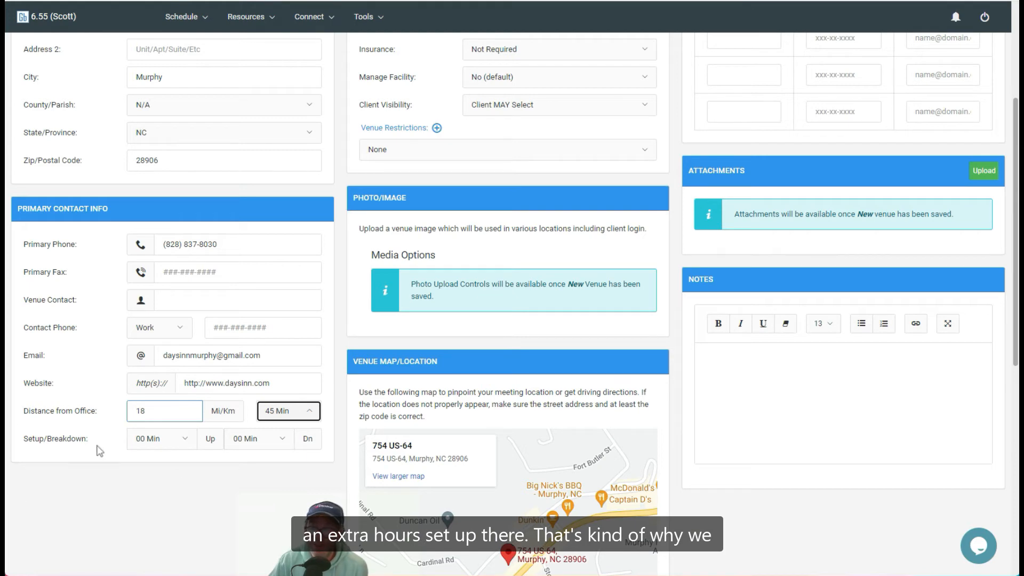
# - Examine the venue's miscellaneous settings, including travel charge, email blasts, insurance, facility management and client visibility
pyautogui.scroll(4, 380, 195)
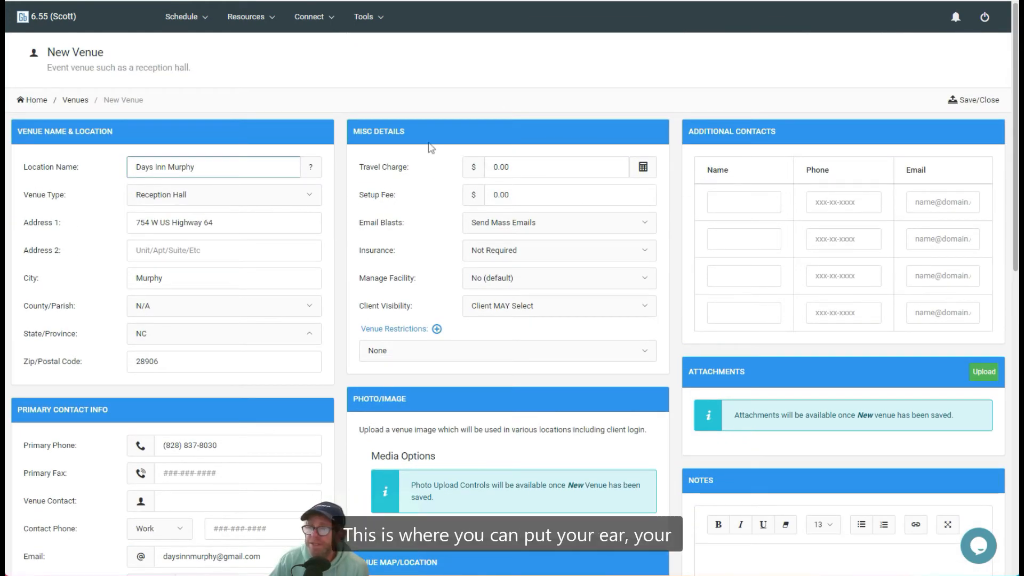
pyautogui.click(548, 172)
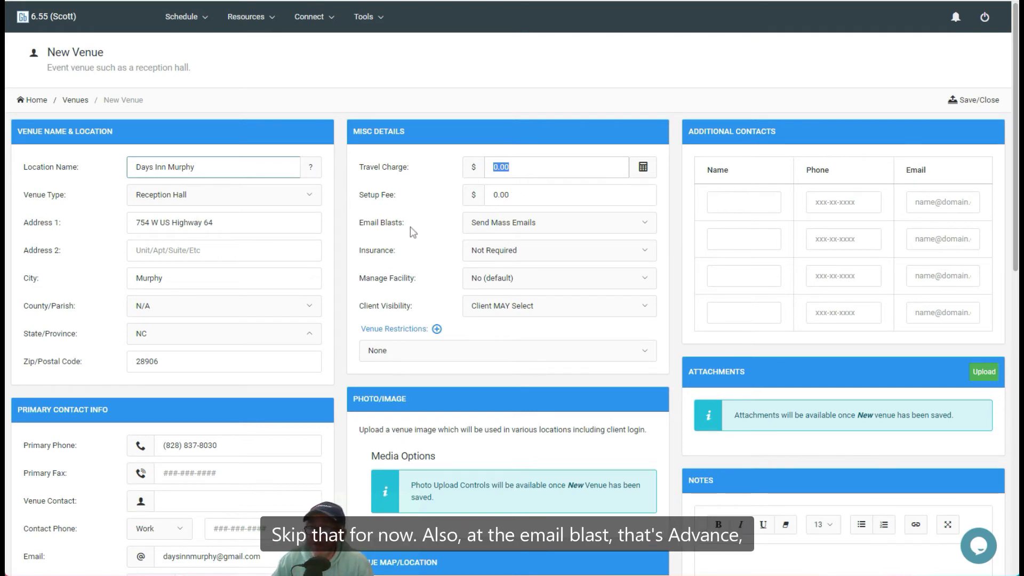
pyautogui.click(446, 224)
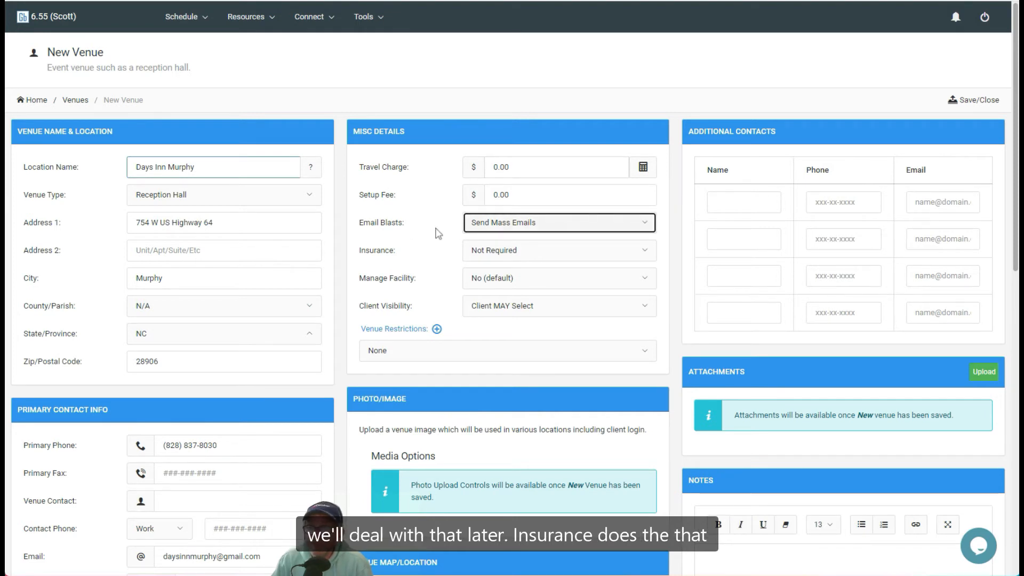
pyautogui.click(488, 254)
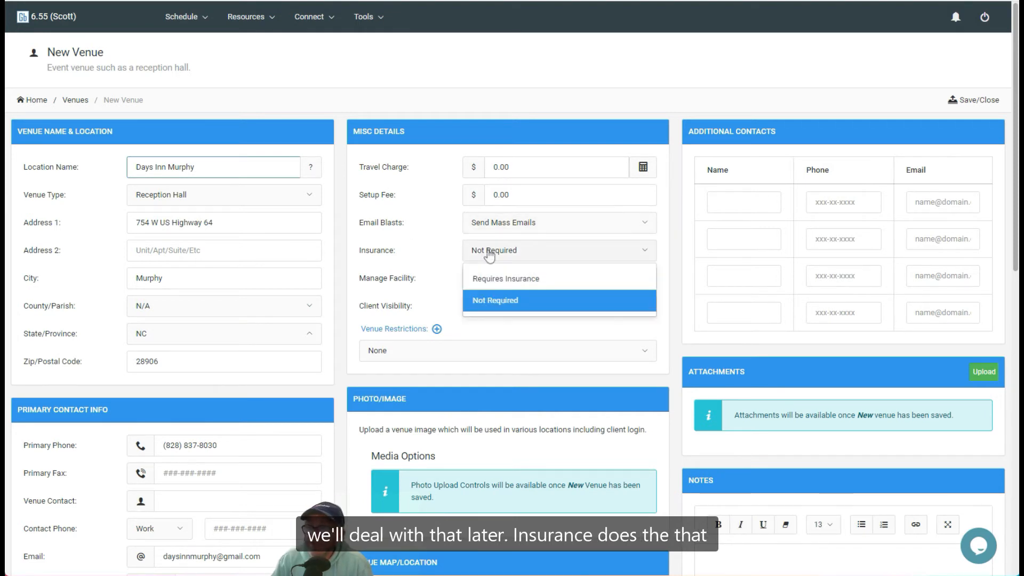
pyautogui.click(436, 254)
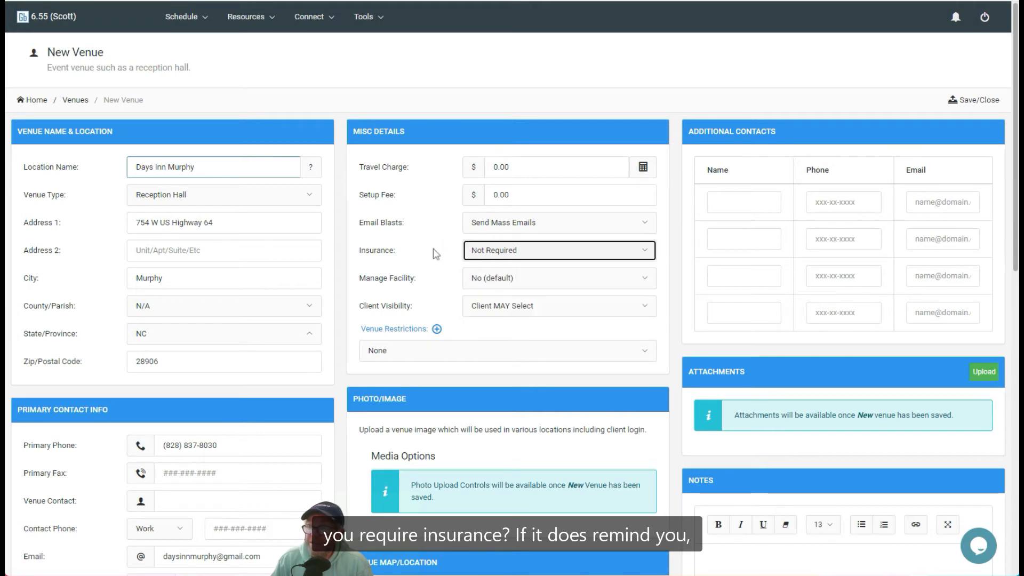
pyautogui.click(429, 275)
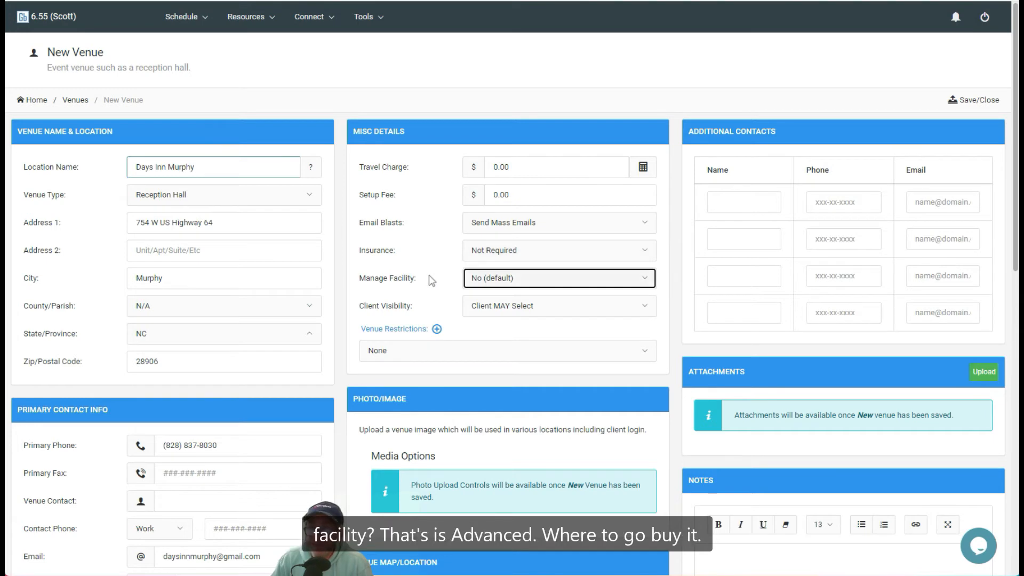
pyautogui.scroll(-4, 428, 275)
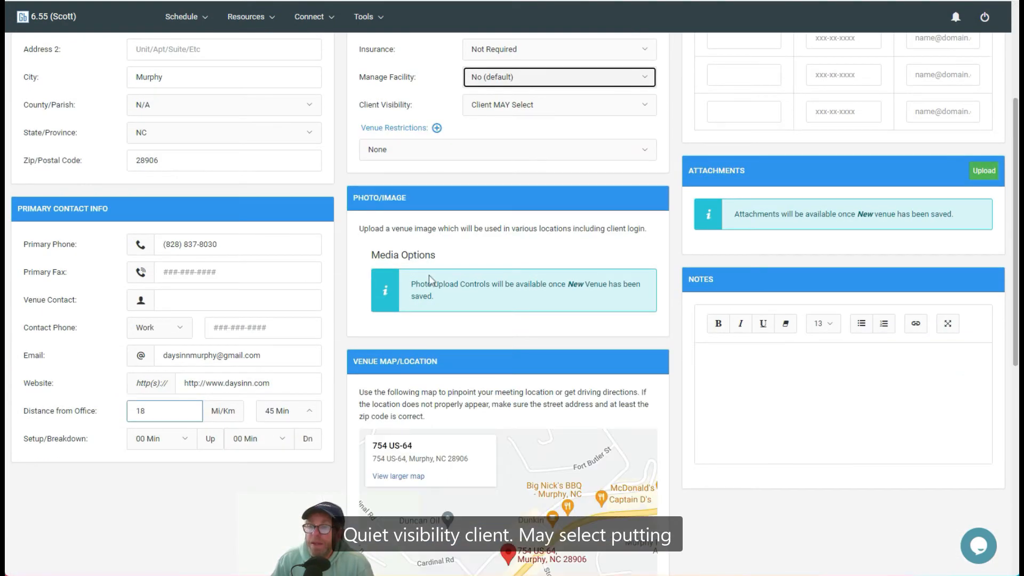
pyautogui.click(436, 105)
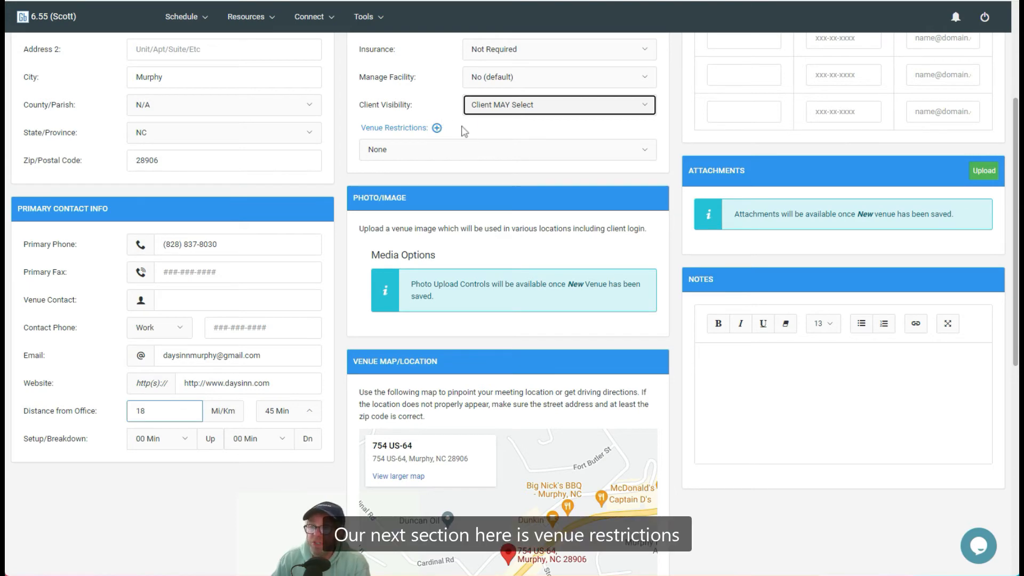
pyautogui.scroll(4, 342, 289)
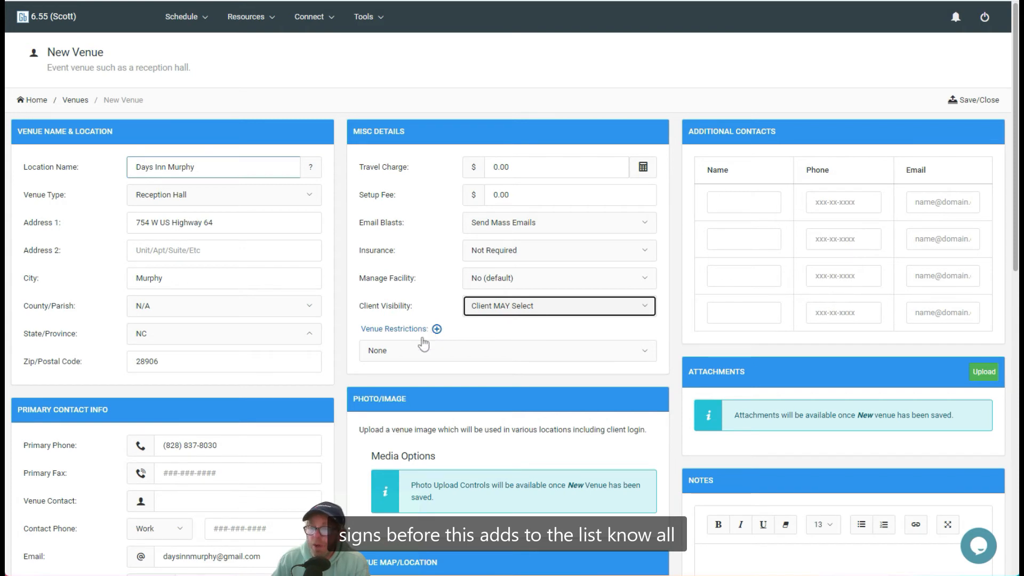
# - Add "No Alcohol" as a new option in the venue restrictions list
pyautogui.click(366, 17)
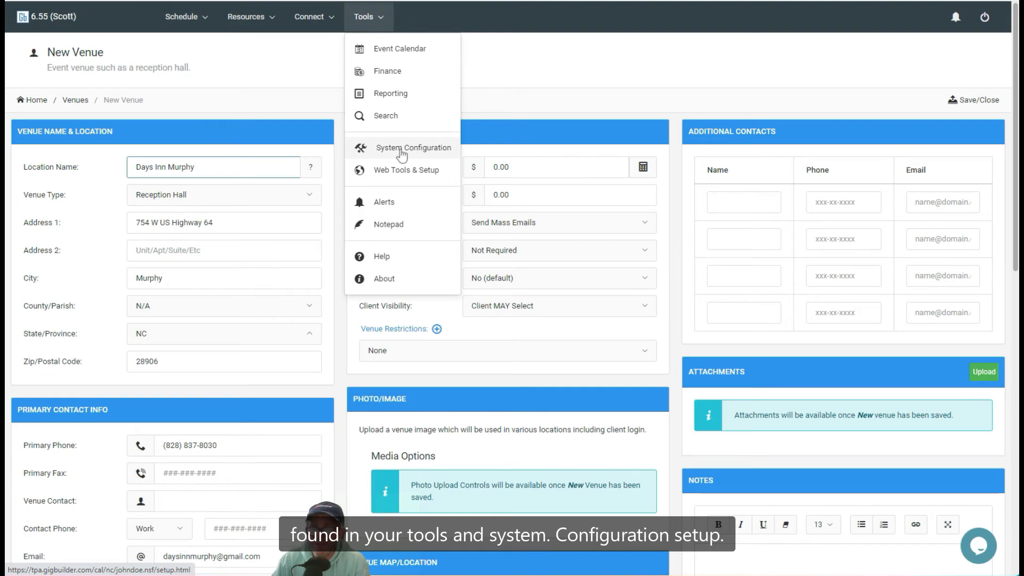
pyautogui.click(387, 327)
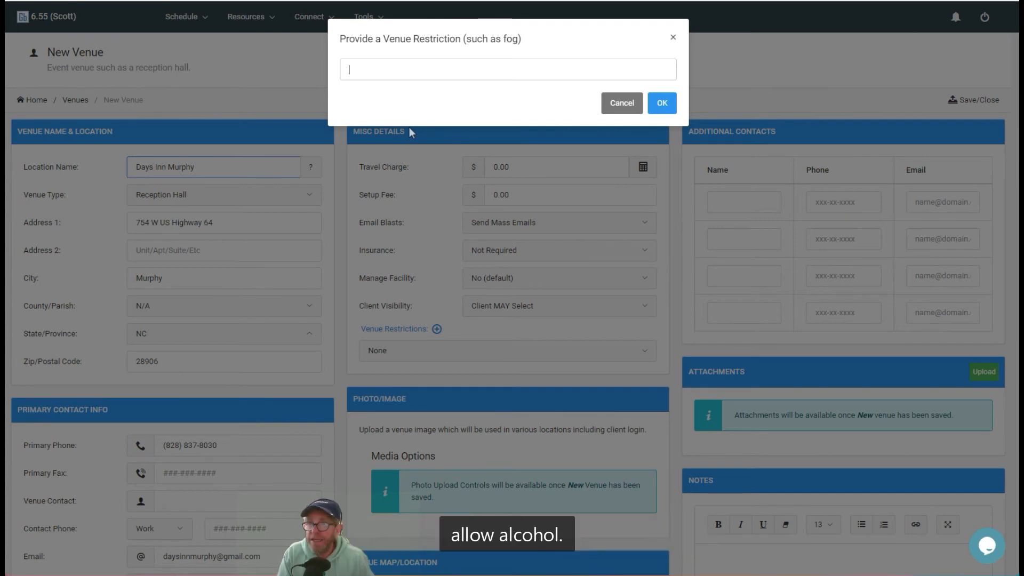
pyautogui.write('No Alcohol')
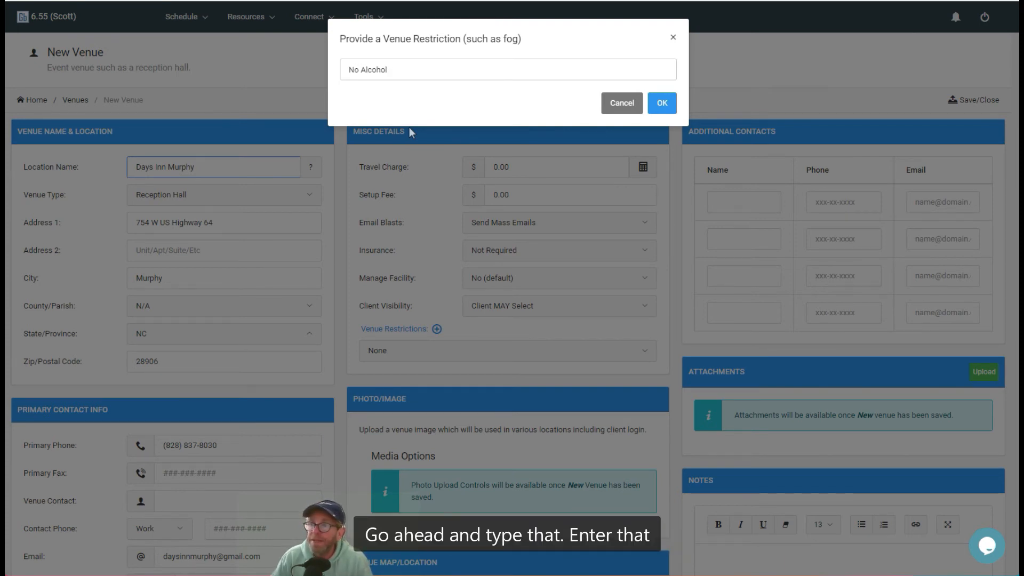
pyautogui.click(660, 100)
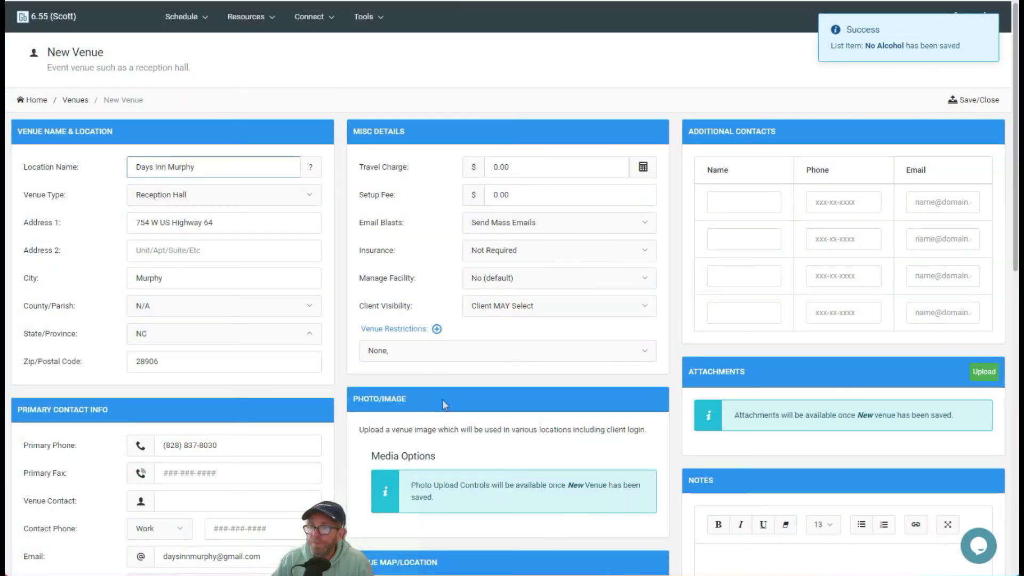
# - Apply the No Alcohol restriction to the venue and deselect None
pyautogui.click(425, 354)
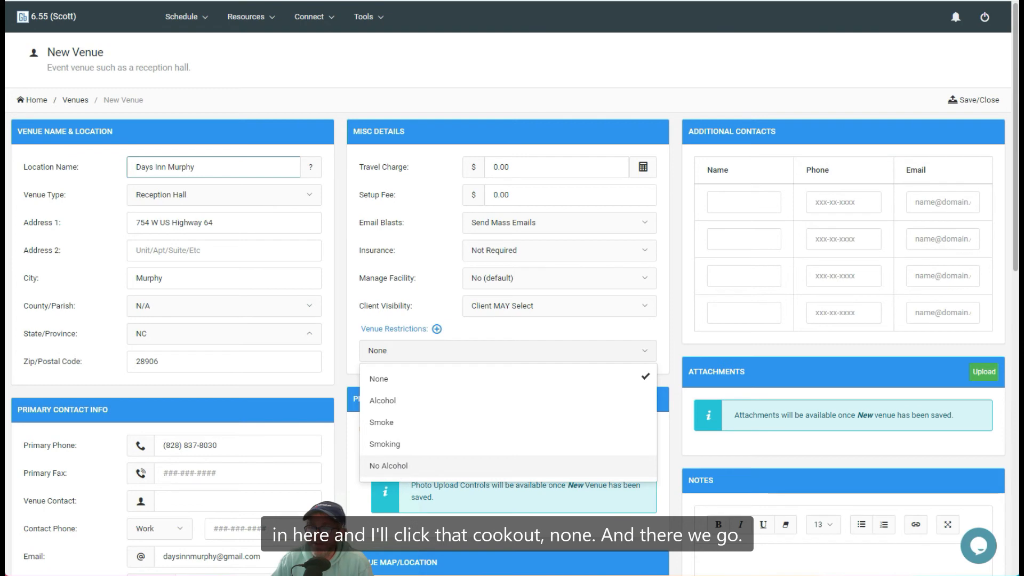
pyautogui.click(389, 379)
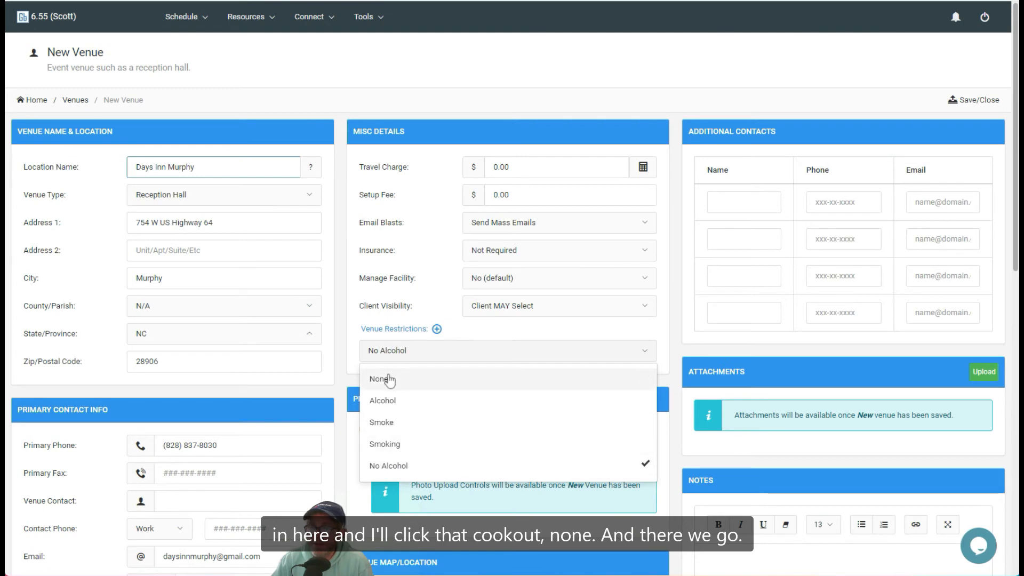
pyautogui.click(354, 296)
# - Review the venue's photo, map, notes, additional contacts and attachments sections
pyautogui.scroll(-4, 356, 297)
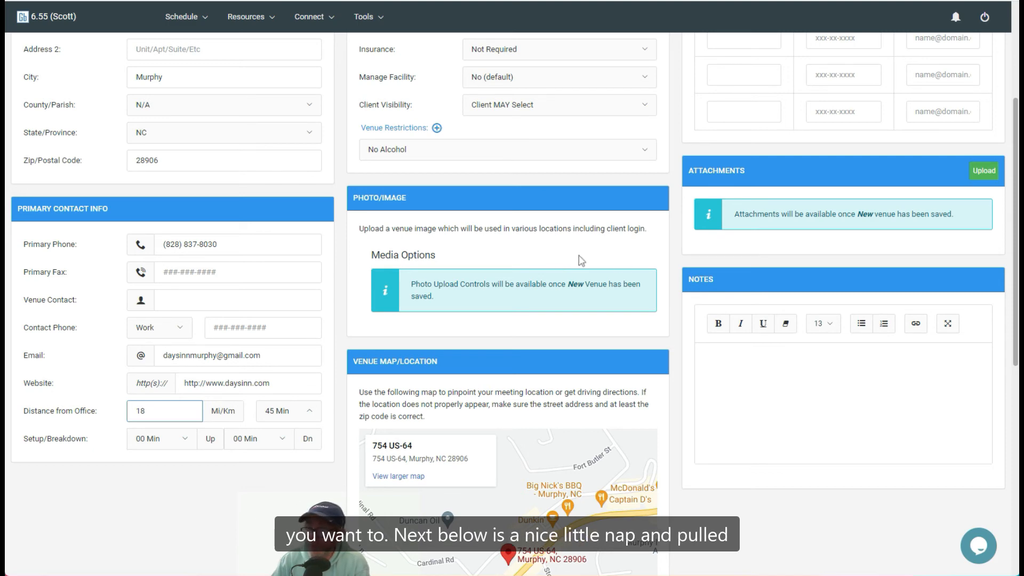
pyautogui.scroll(-4, 582, 261)
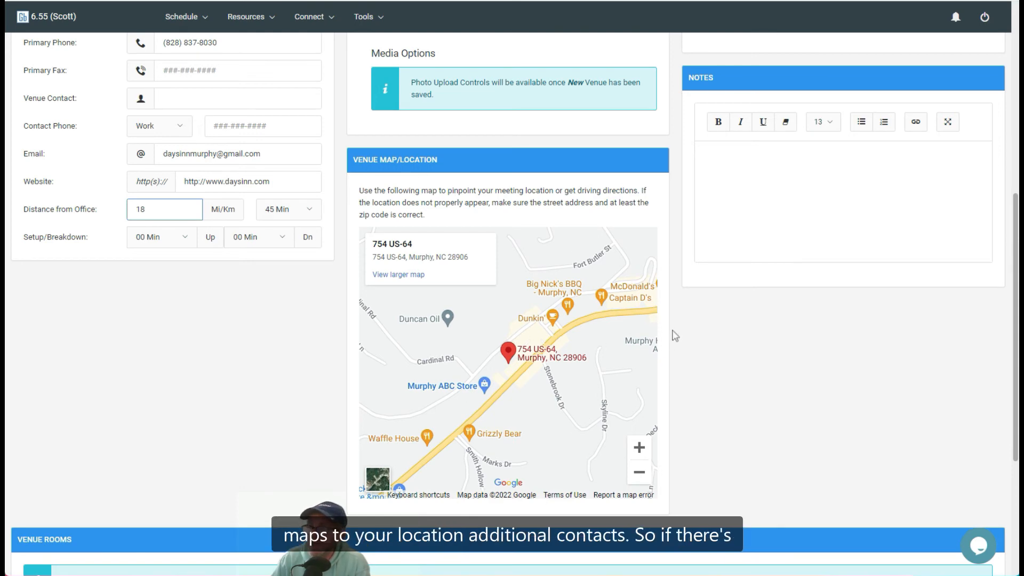
pyautogui.scroll(4, 674, 334)
pyautogui.scroll(4, 674, 335)
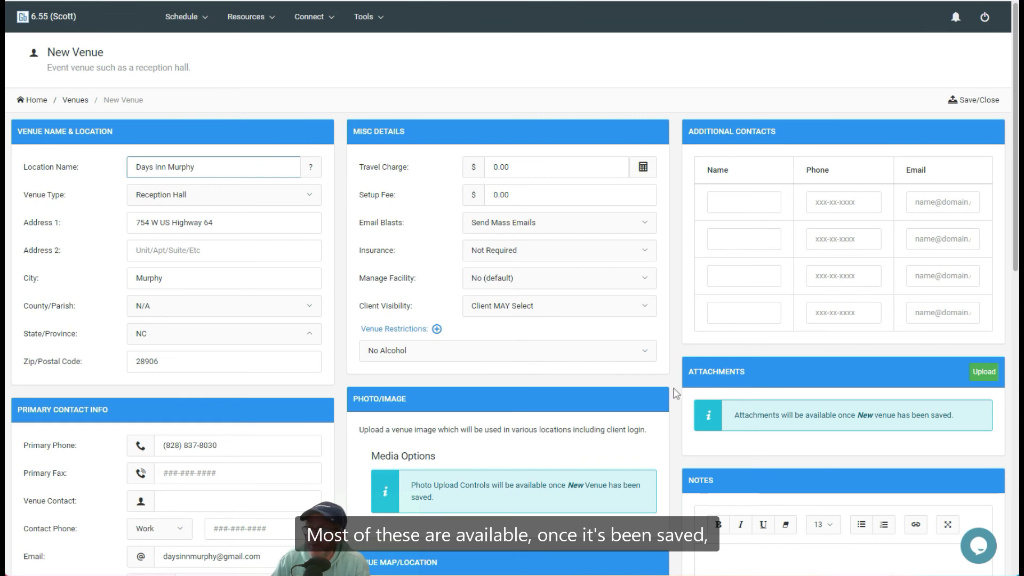
# - Check the venue rooms and assigned events sections, then save the new Days Inn Murphy venue
pyautogui.scroll(-10, 676, 393)
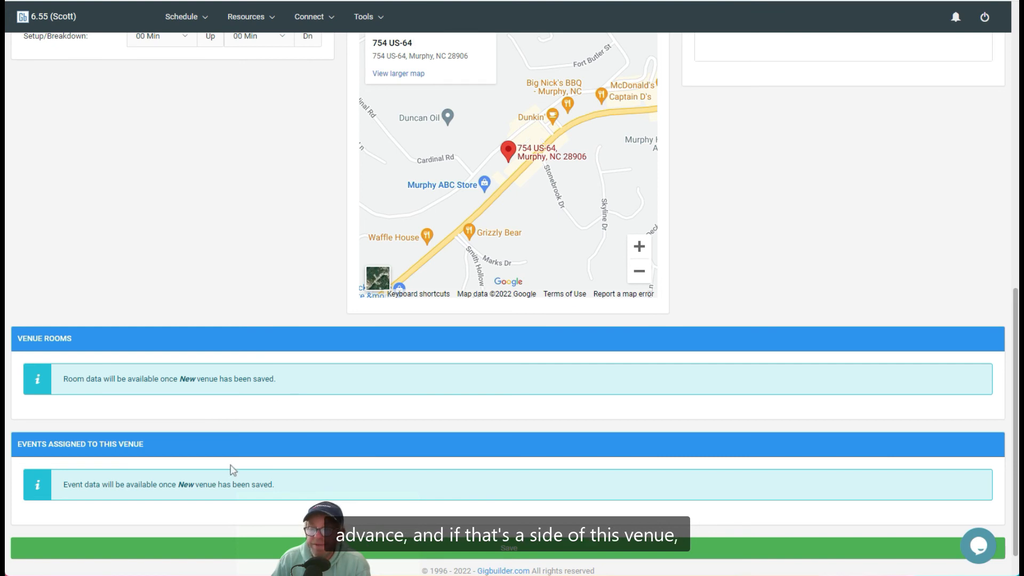
pyautogui.scroll(-1, 231, 468)
pyautogui.scroll(-1, 230, 469)
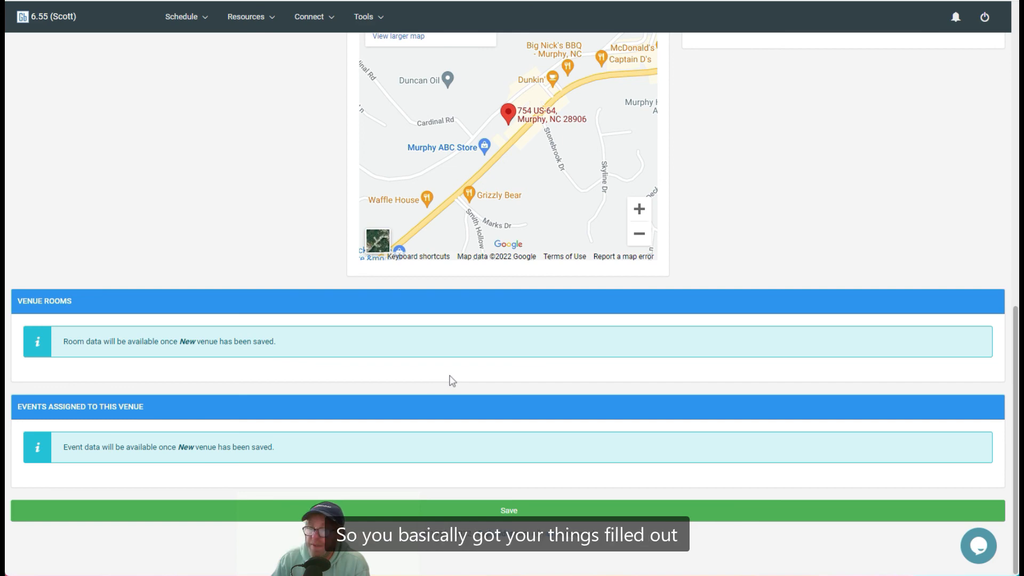
pyautogui.scroll(7, 325, 279)
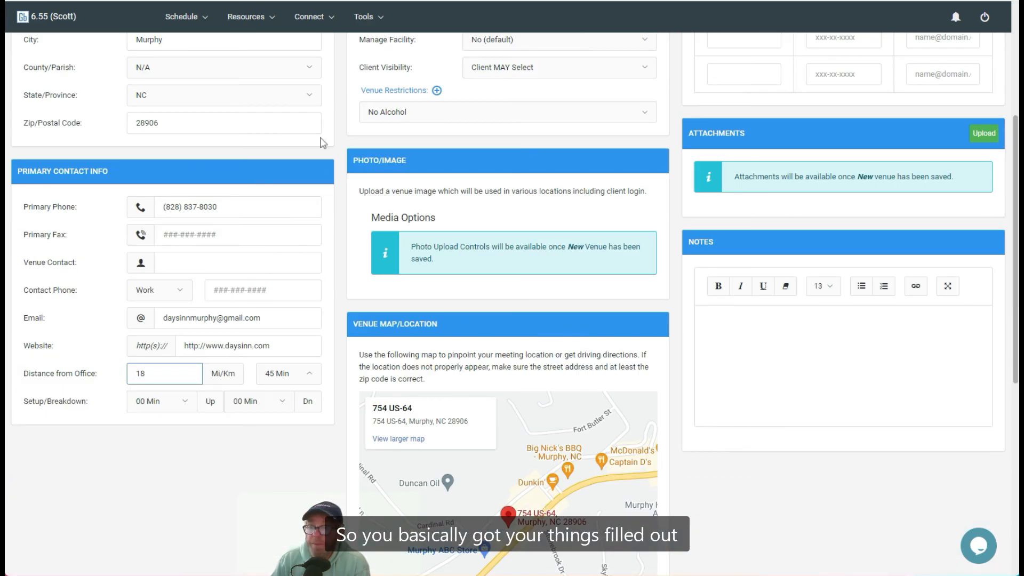
pyautogui.scroll(-7, 344, 145)
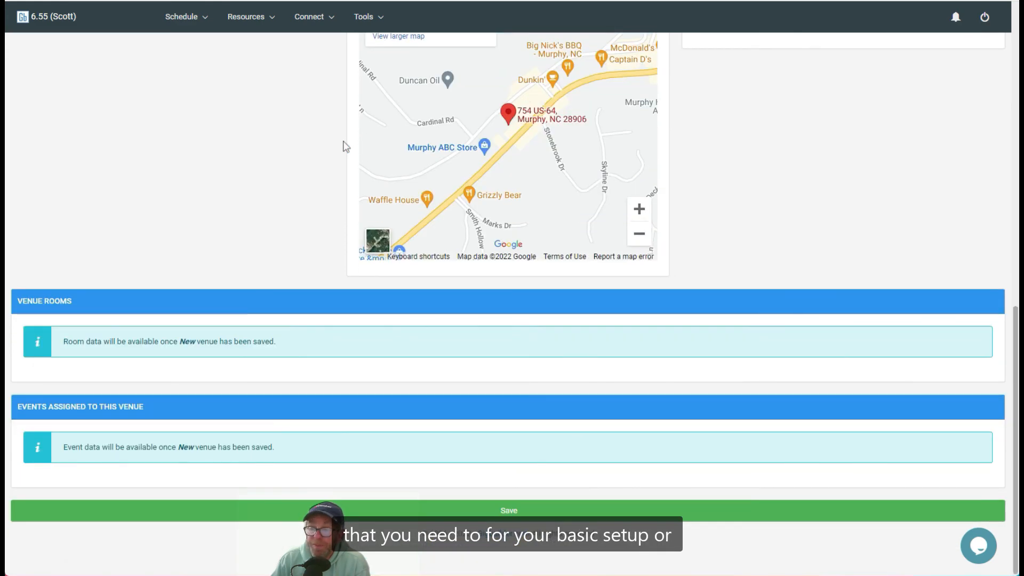
pyautogui.click(514, 511)
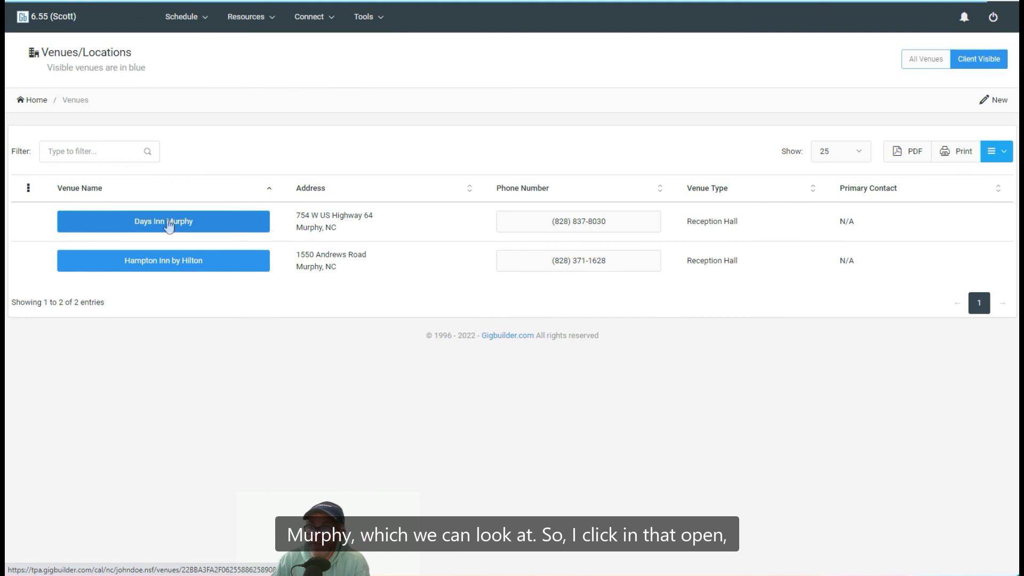
# - Open the saved Days Inn Murphy venue record and review its location, contact, restriction and photo details
pyautogui.click(168, 226)
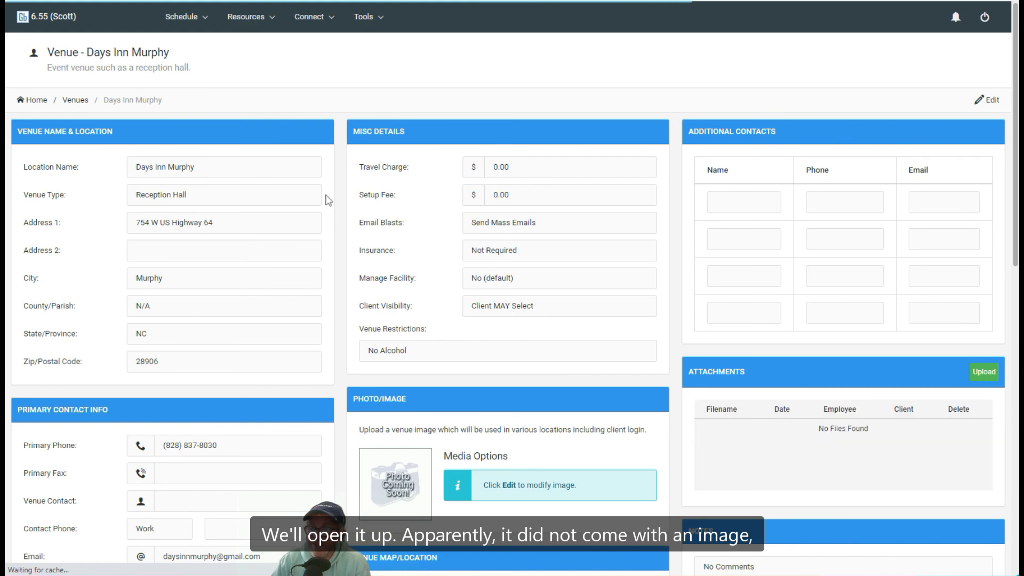
pyautogui.scroll(-4, 325, 213)
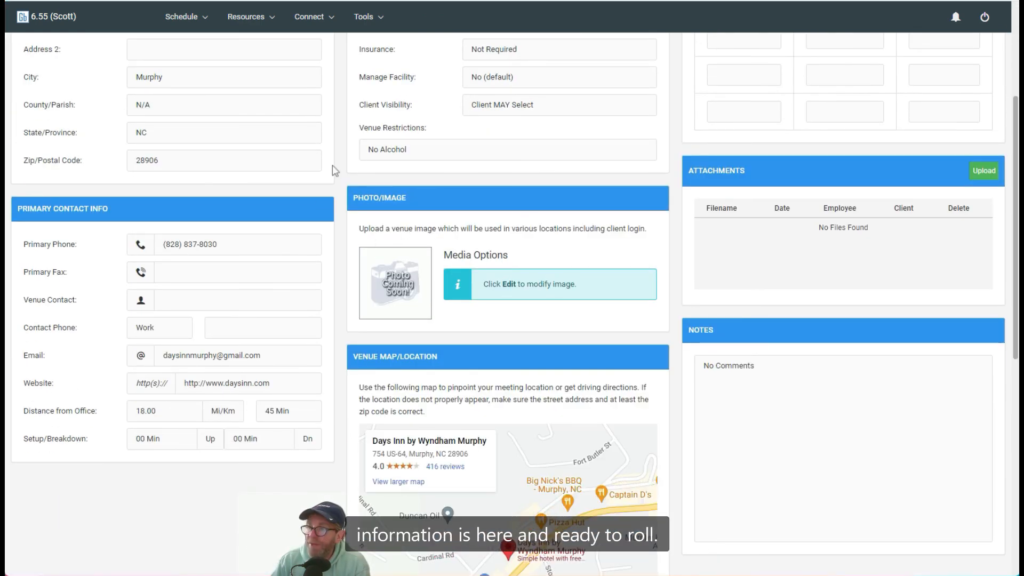
pyautogui.scroll(4, 331, 165)
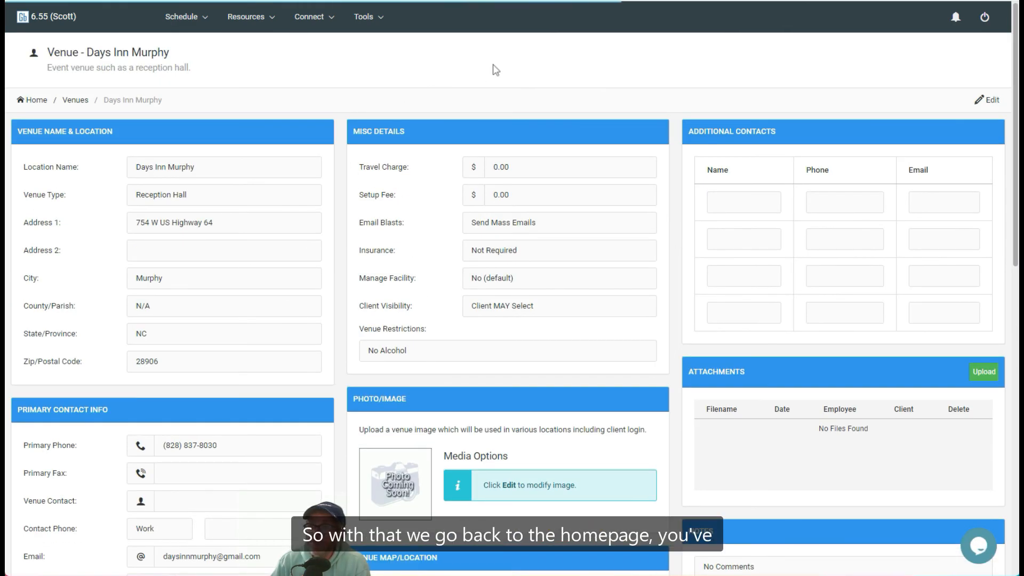